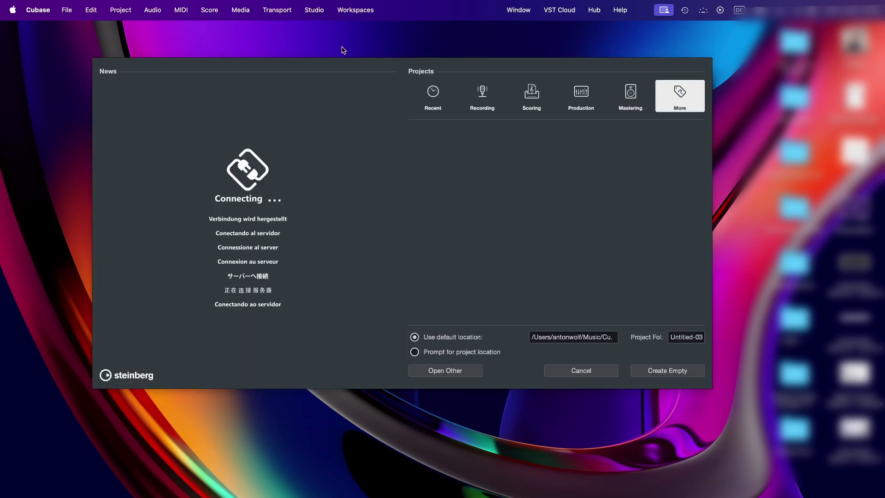
Step: Create an empty project and show the Input/Output Activity section in its transport bar
double_click(494, 140)
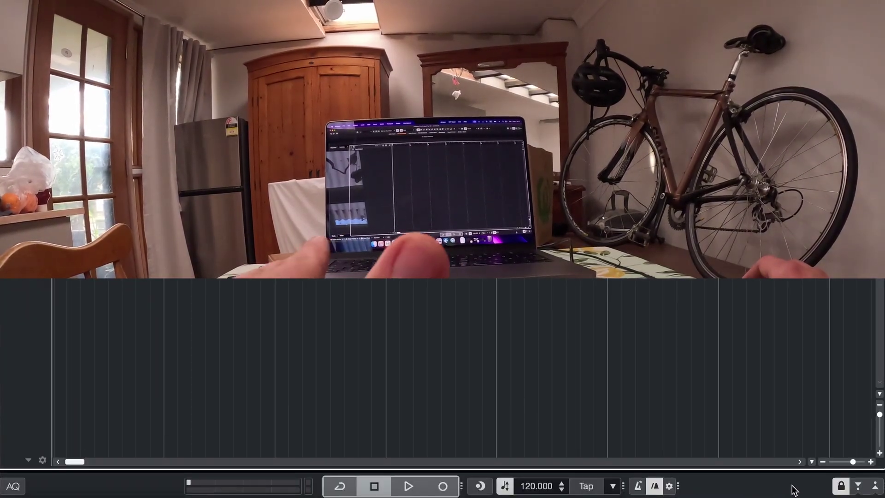
right_click(136, 483)
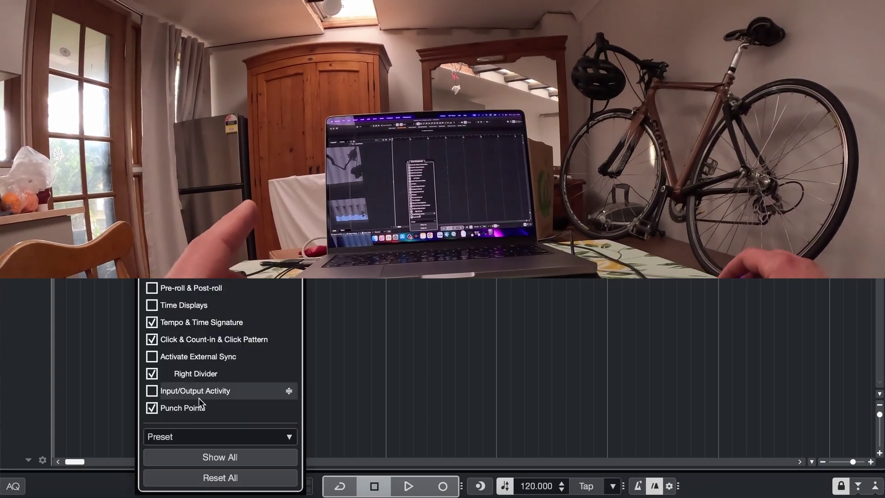
left_click(195, 395)
left_click(724, 493)
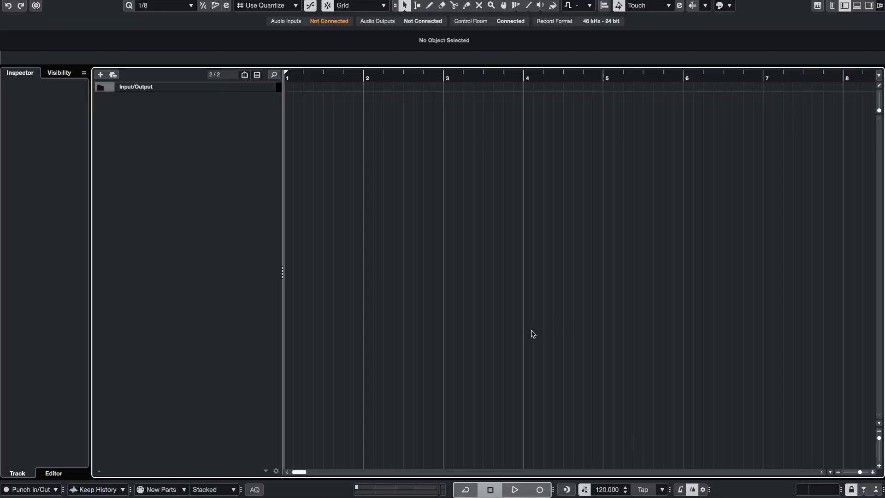
Step: Add one Serum 2 instrument track receiving All MIDI Inputs and routed to Stereo Out, and move its plug-in window off the track list
right_click(215, 143)
left_click(227, 158)
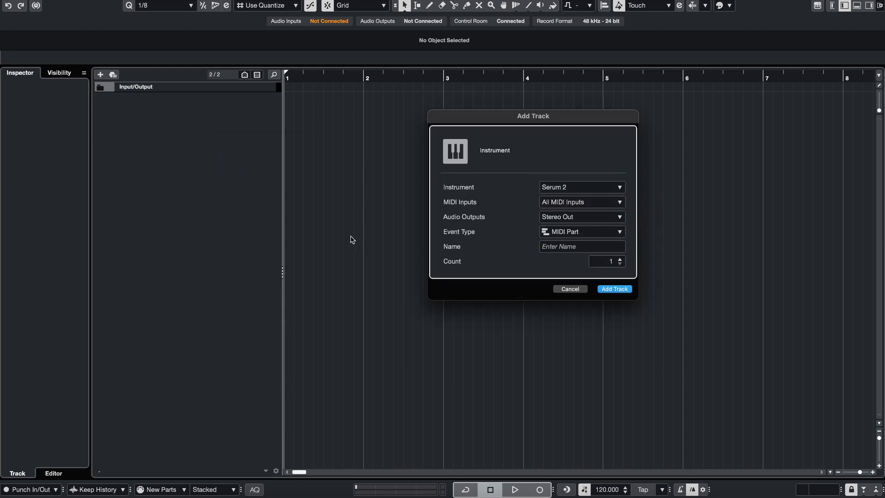
key("Return")
left_click_drag(199, 36, 422, 62)
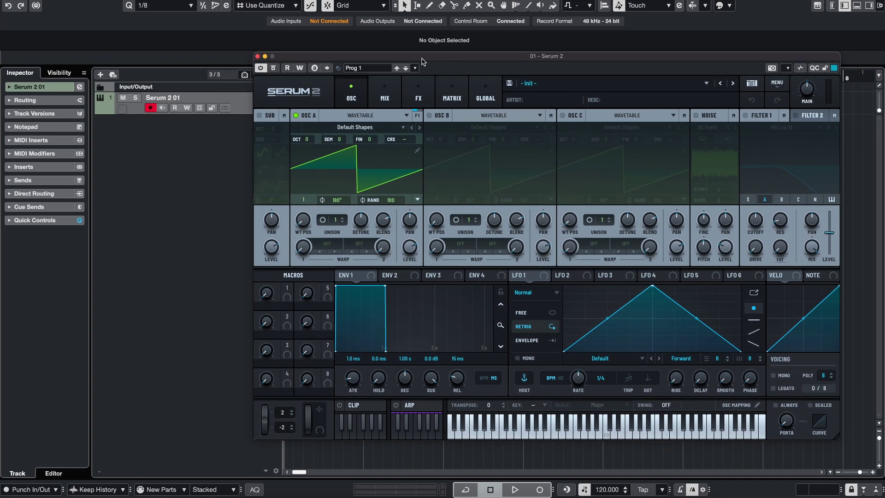
Step: Set the MIDI input routing of the Serum 2 track to MPK mini 3
left_click(10, 100)
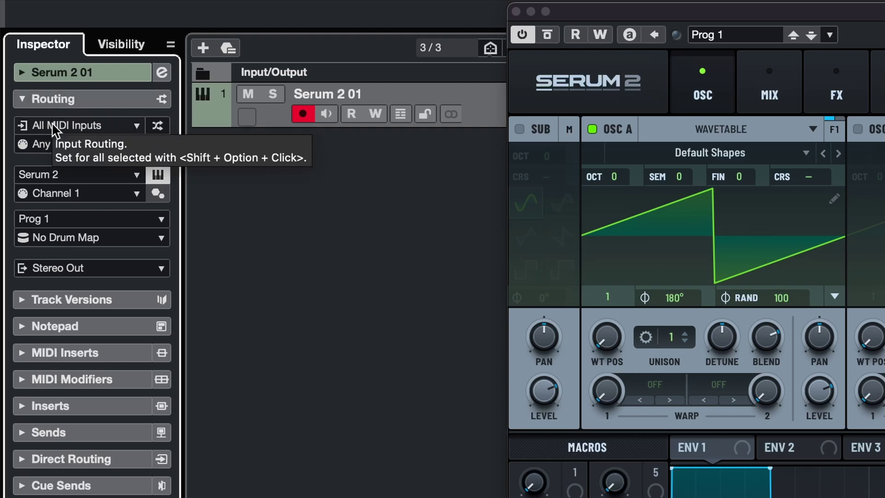
left_click(52, 123)
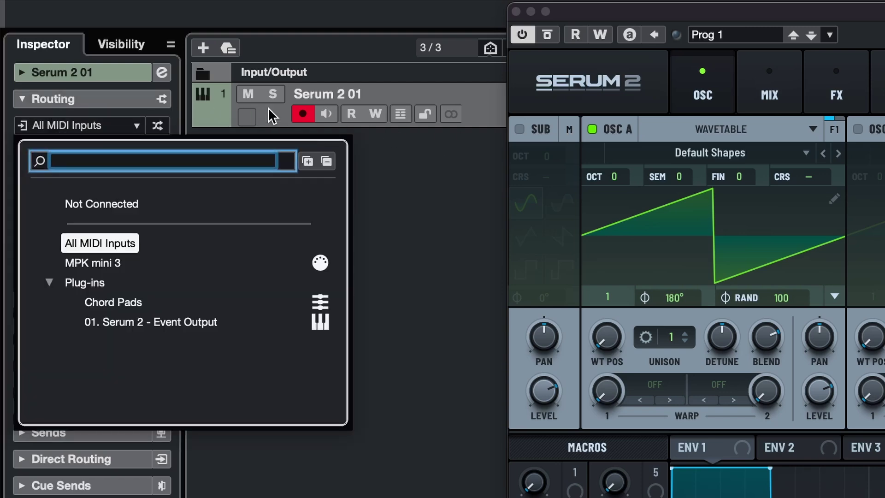
left_click(117, 211)
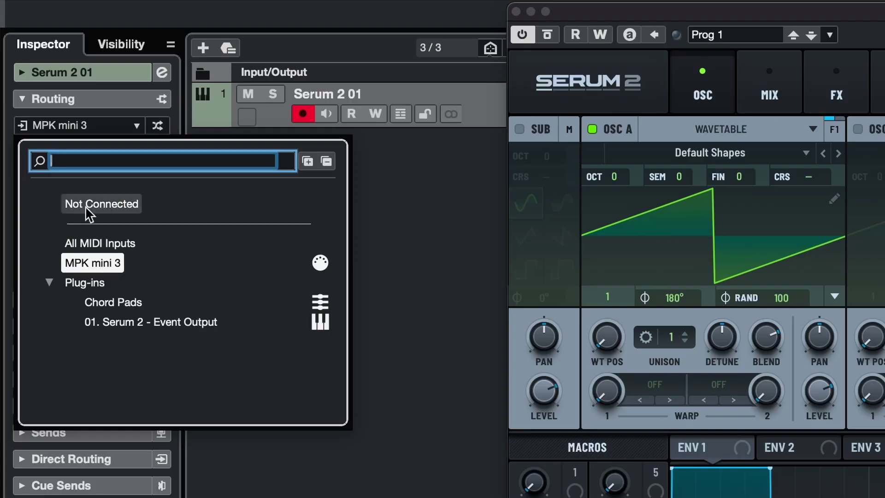
left_click(83, 262)
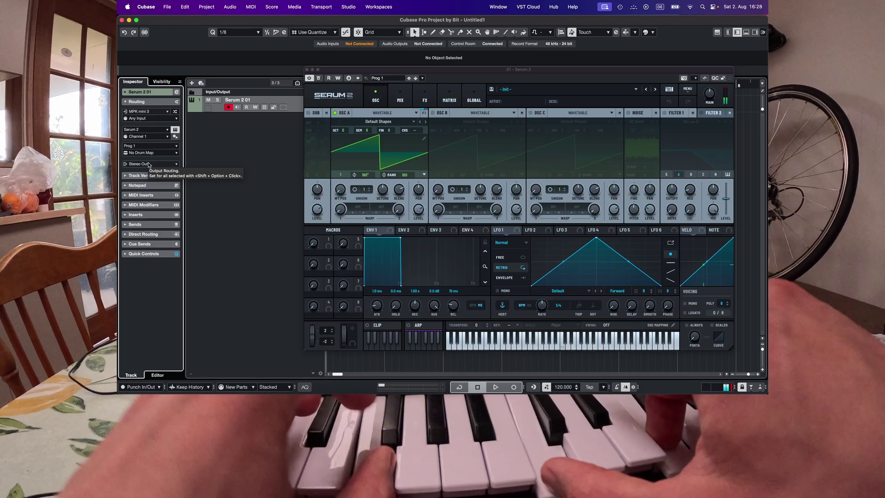
Step: Close the Serum 2 plug-in window and record a chord part on the Serum 2 track starting at bar 1
left_click_drag(338, 72, 306, 79)
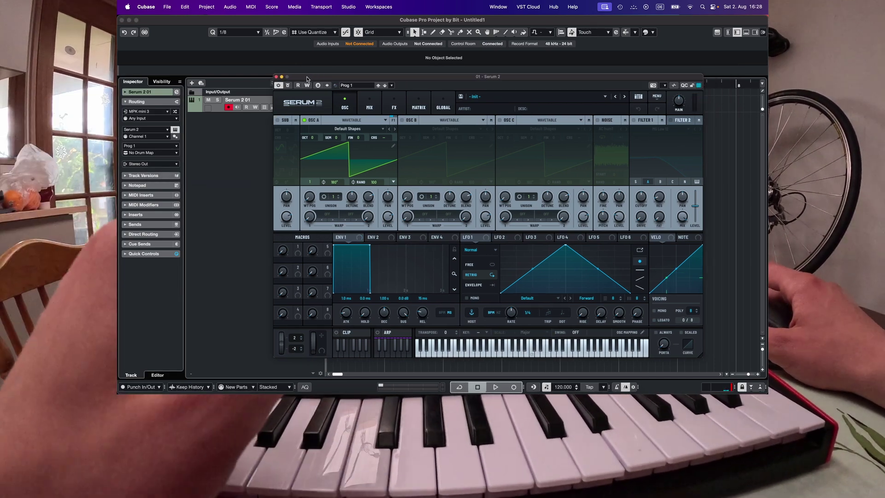
left_click_drag(307, 79, 324, 81)
left_click(294, 79)
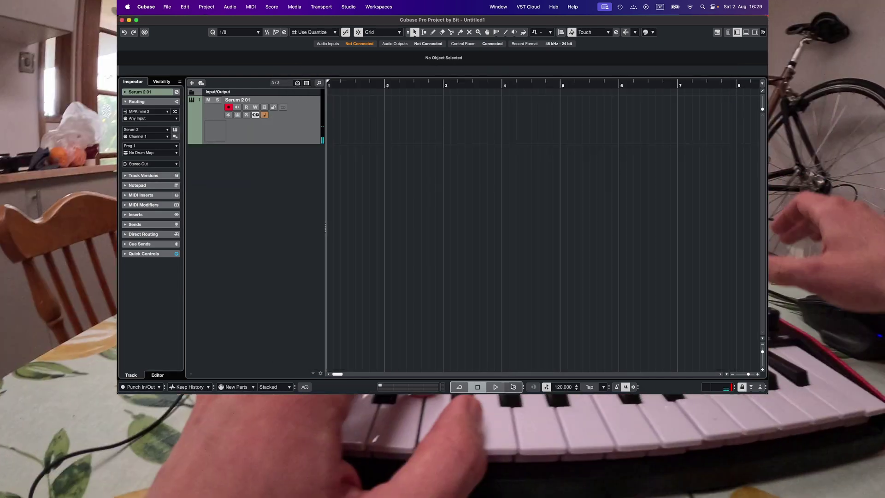
left_click(514, 387)
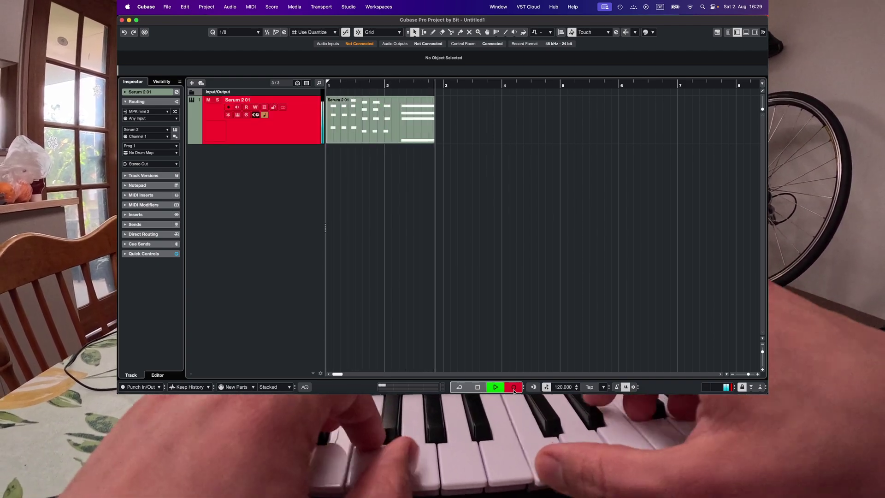
key("space")
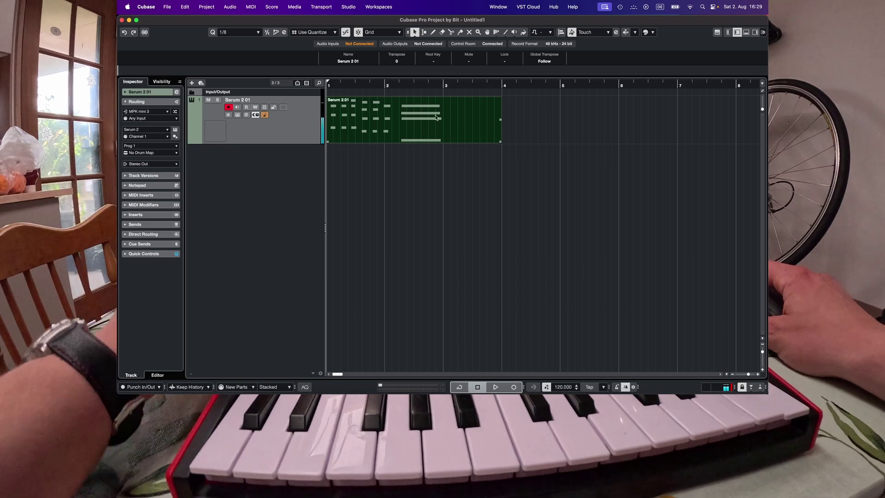
Step: Open the recorded part in the Key Editor and shift the three upper notes of the long final chord slightly earlier
double_click(437, 118)
scroll(387, 171, "down", 2)
key("h")
key("h")
key("h")
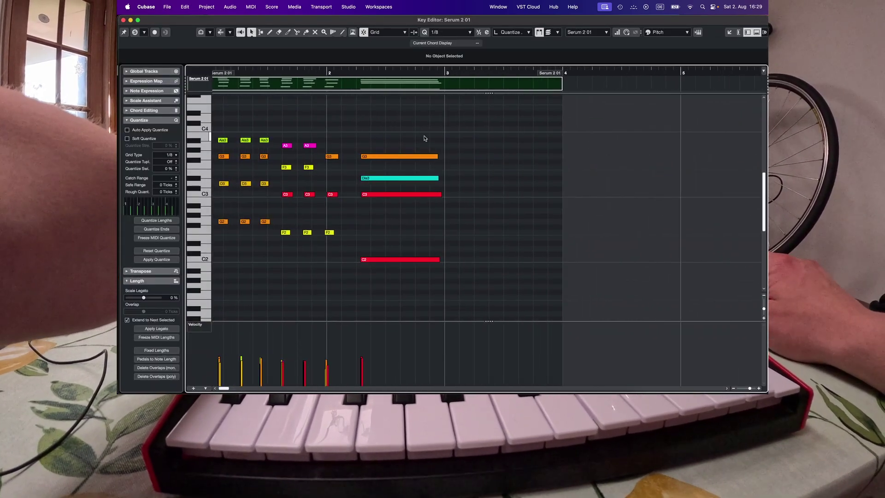
left_click_drag(424, 138, 375, 203)
left_click_drag(383, 156, 378, 156)
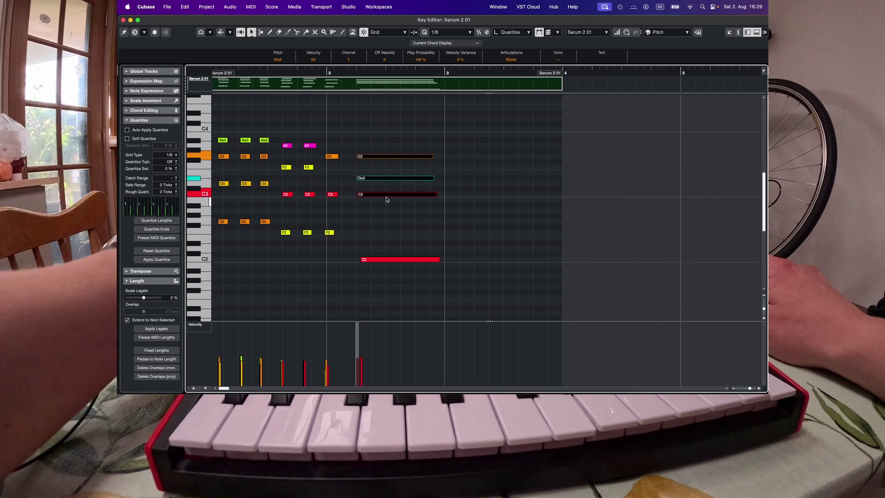
Step: Lower the final chord's upper notes to Cis3, A2 and Fis2, move its bass note to A1, and close the Key Editor
left_click_drag(386, 194, 386, 227)
left_click(392, 246)
left_click_drag(392, 259, 392, 275)
left_click(373, 261)
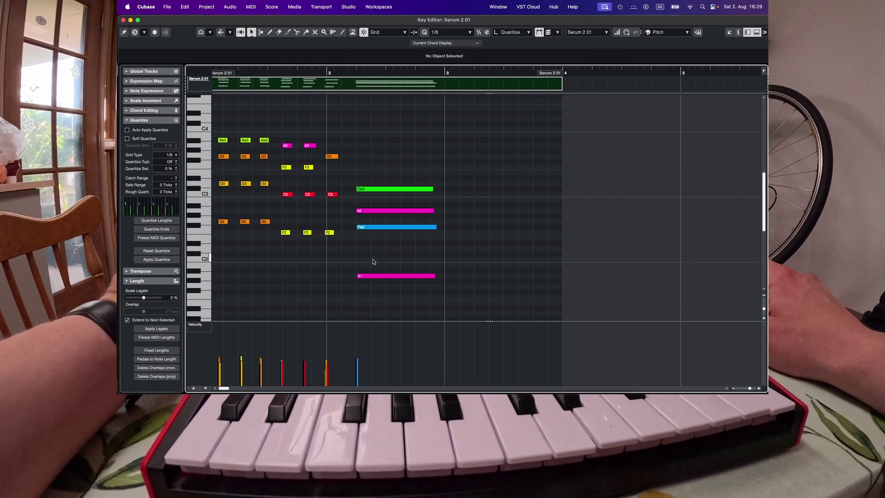
left_click(123, 20)
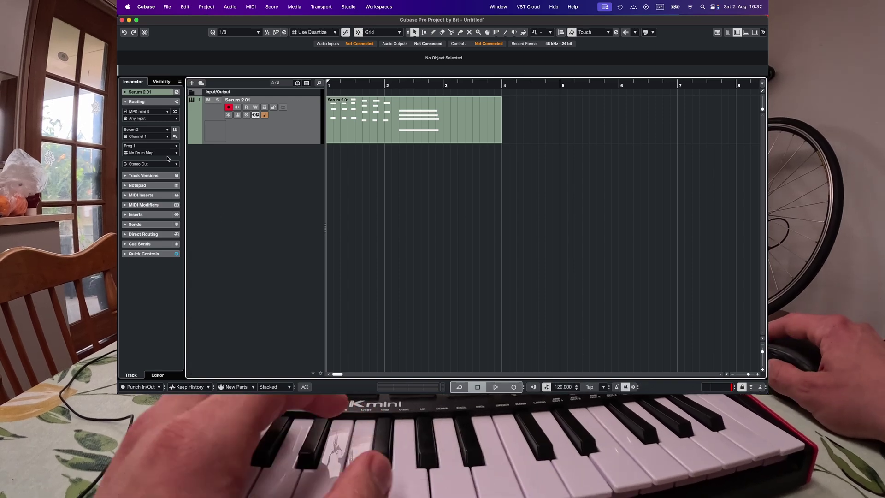
Step: Set the MIDI input routing of the Serum 2 track back to All MIDI Inputs
left_click(144, 113)
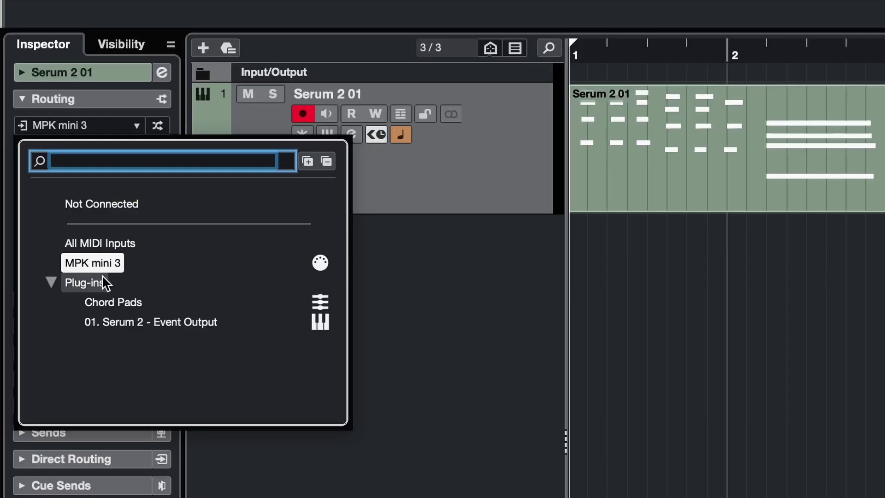
left_click(93, 245)
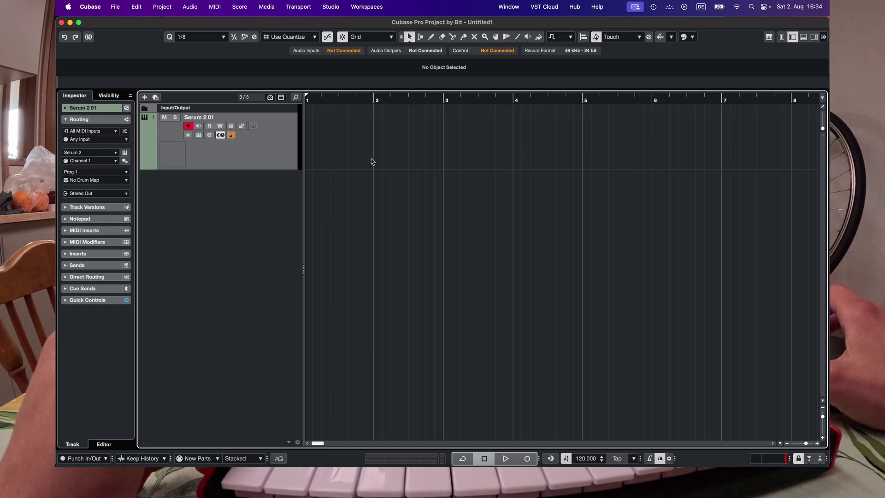
Step: In Studio Setup, switch the ASIO driver to Built-in Audio and check the visibility of its ports and the MPK mini 3 MIDI ports
left_click(332, 8)
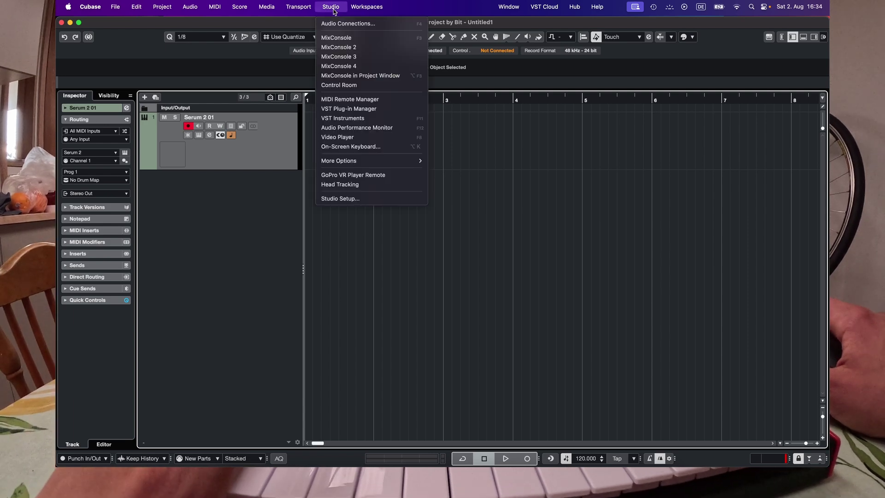
left_click(356, 199)
left_click(302, 131)
left_click_drag(448, 82, 441, 79)
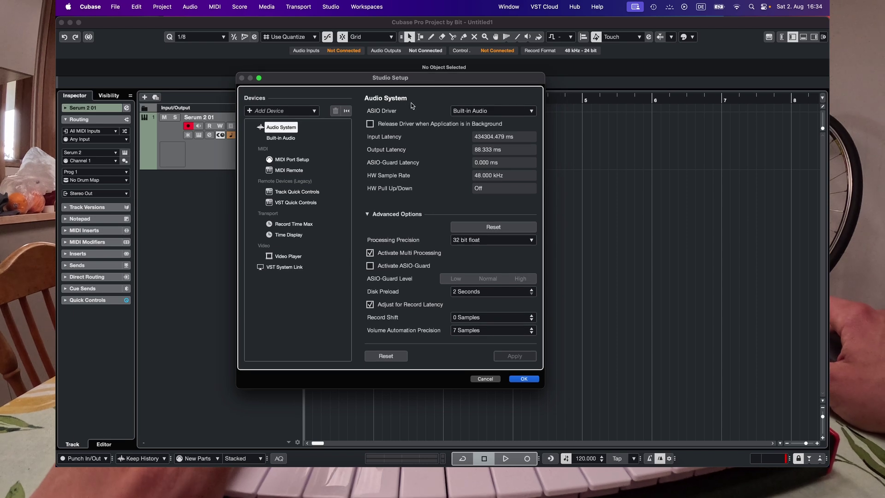
left_click(491, 112)
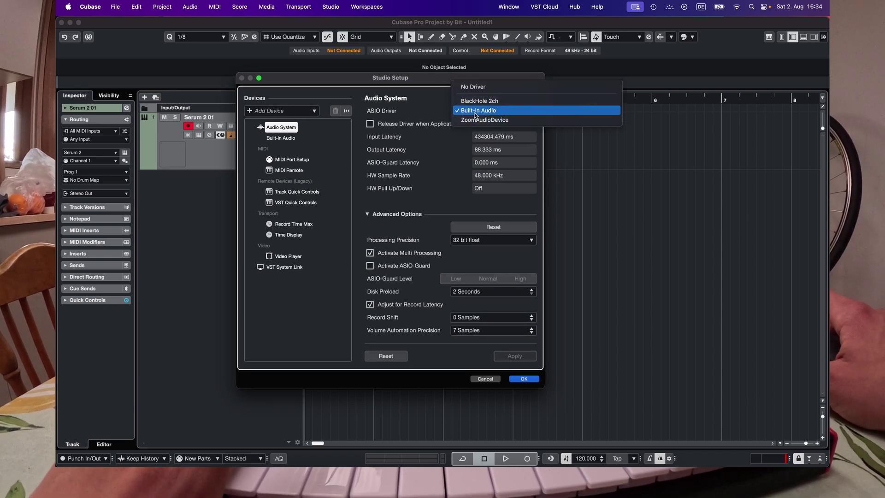
left_click(489, 113)
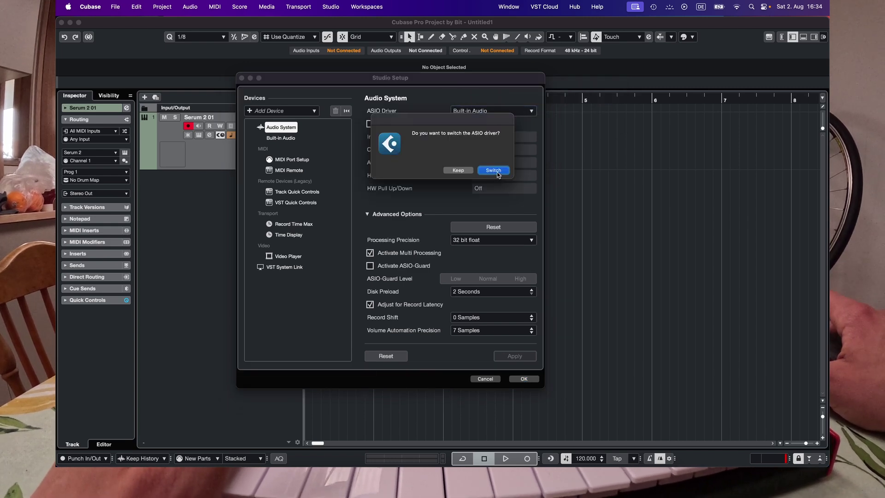
left_click(493, 170)
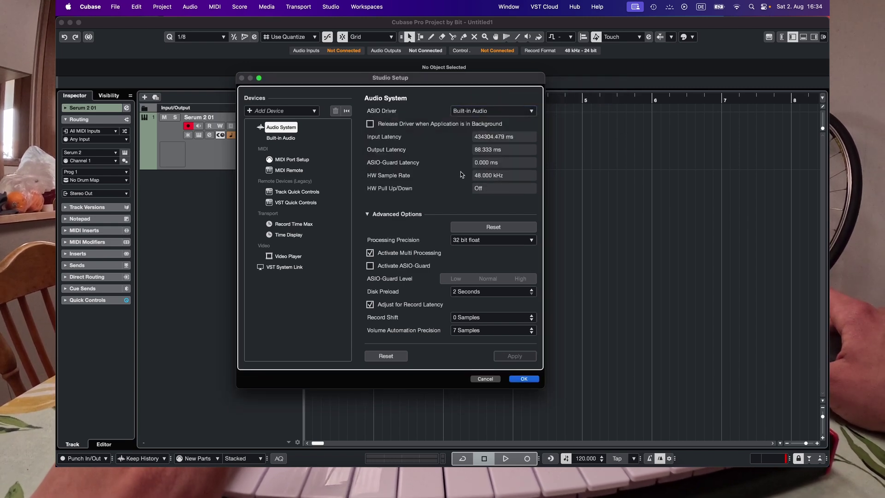
left_click(292, 140)
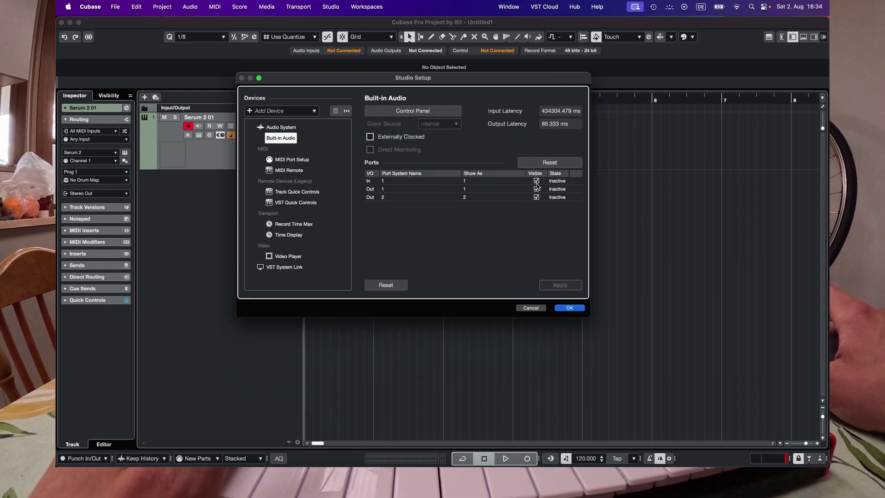
left_click(274, 162)
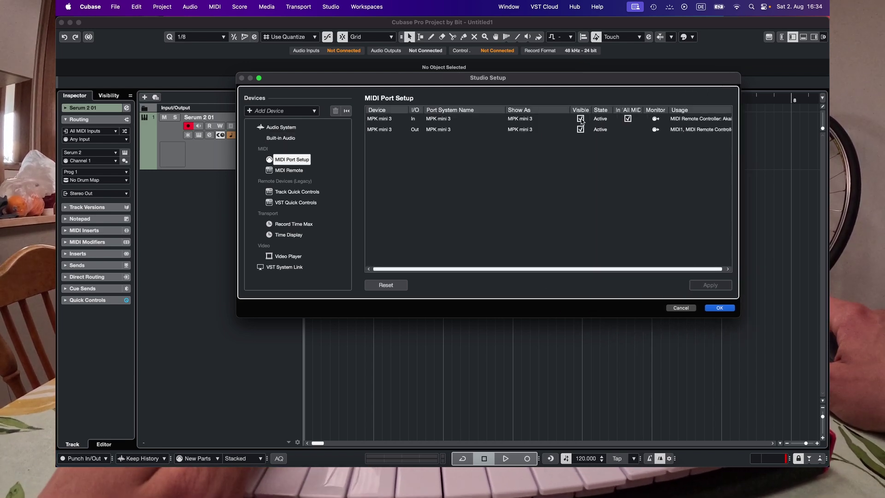
key("Return")
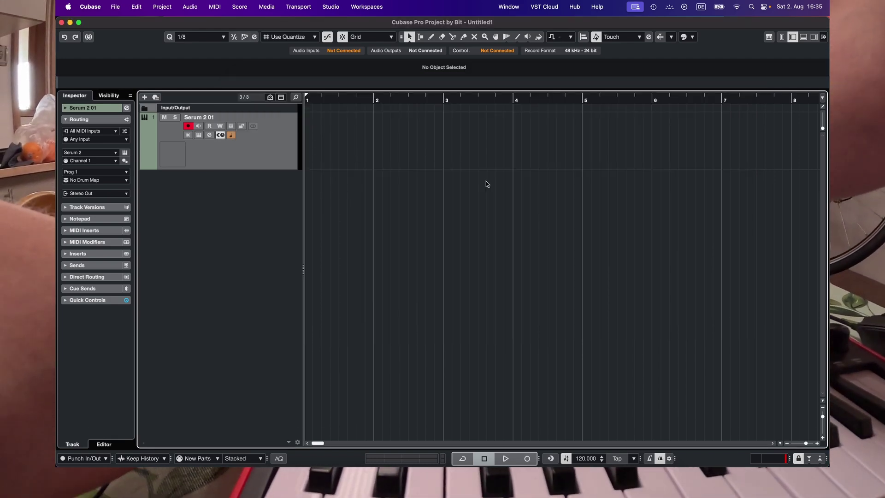
Step: In Audio Connections, check the Stereo Out bus's audio device and assign Built-in Audio to the Control Room's Monitor 1
key("F4")
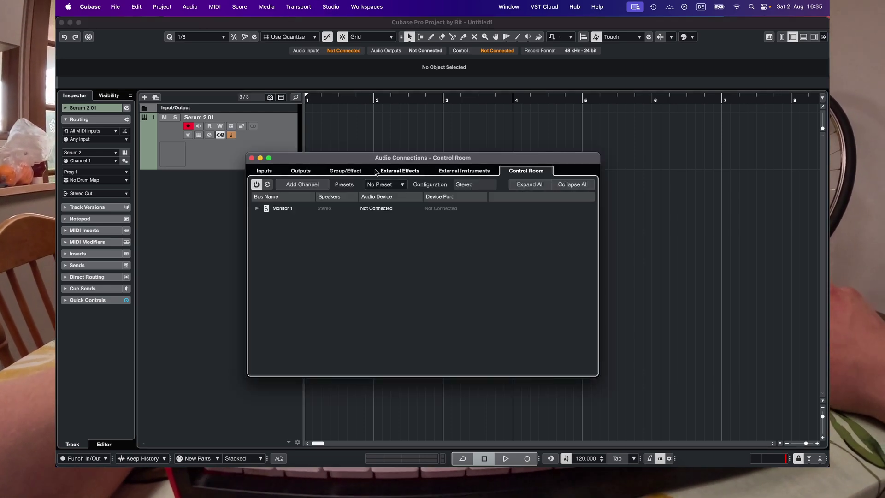
left_click(300, 174)
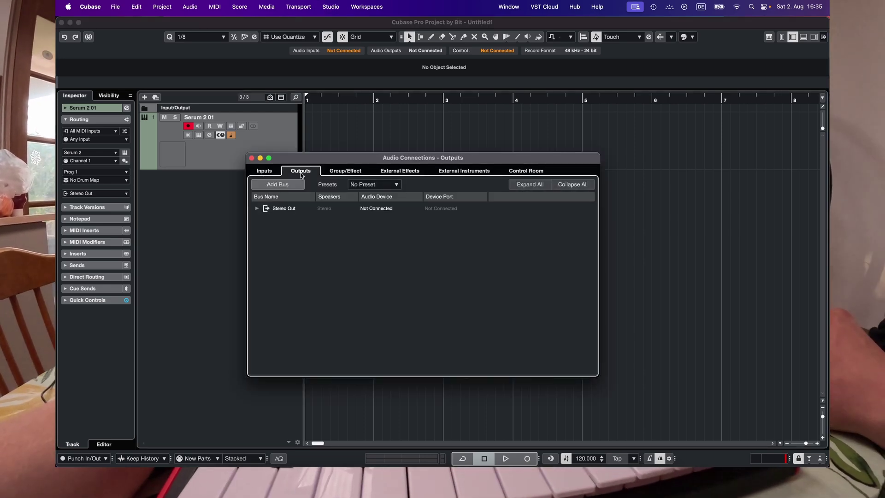
left_click(382, 210)
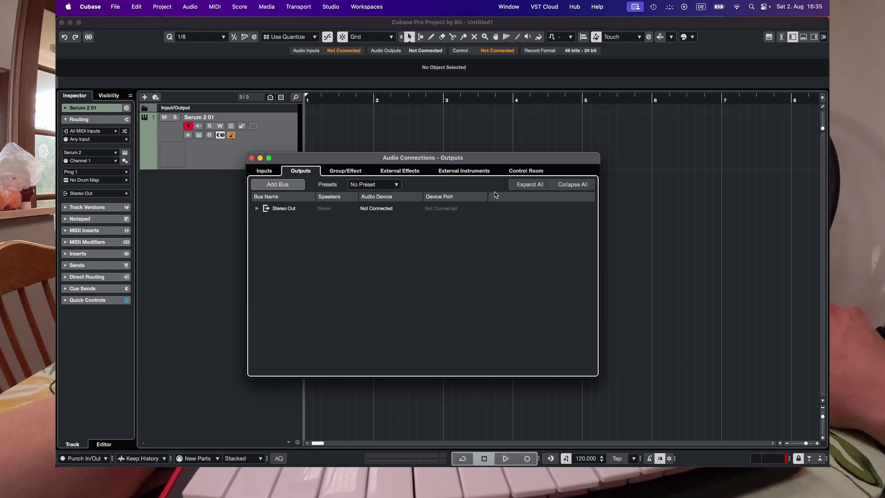
left_click(510, 172)
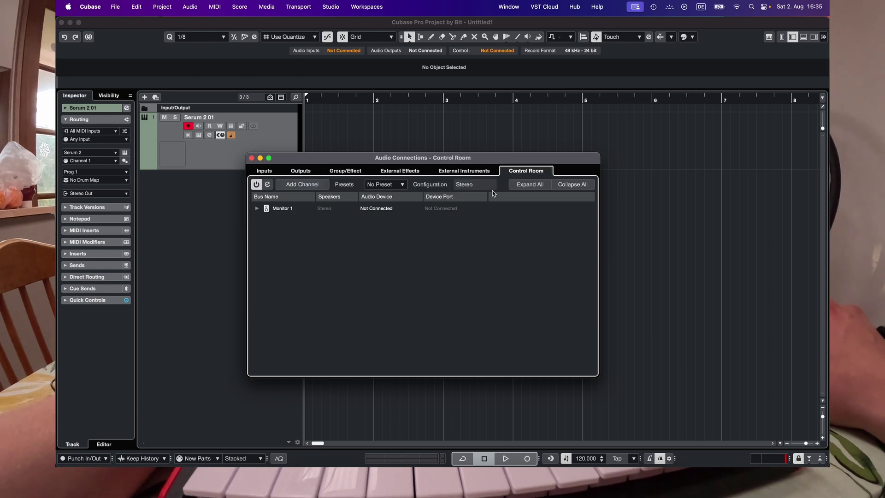
left_click(377, 209)
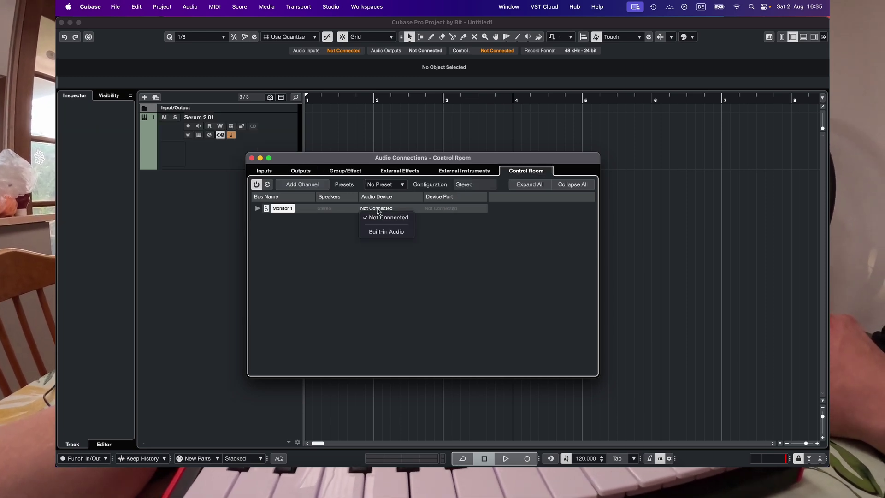
left_click(385, 233)
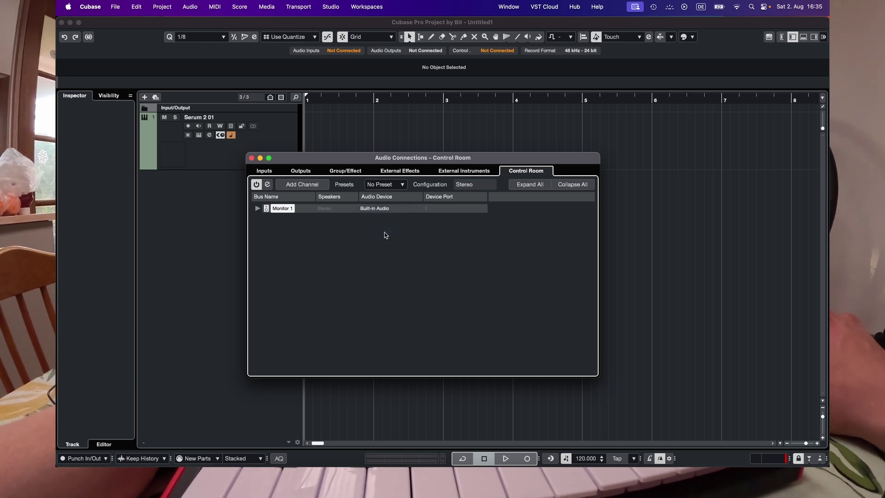
left_click(250, 158)
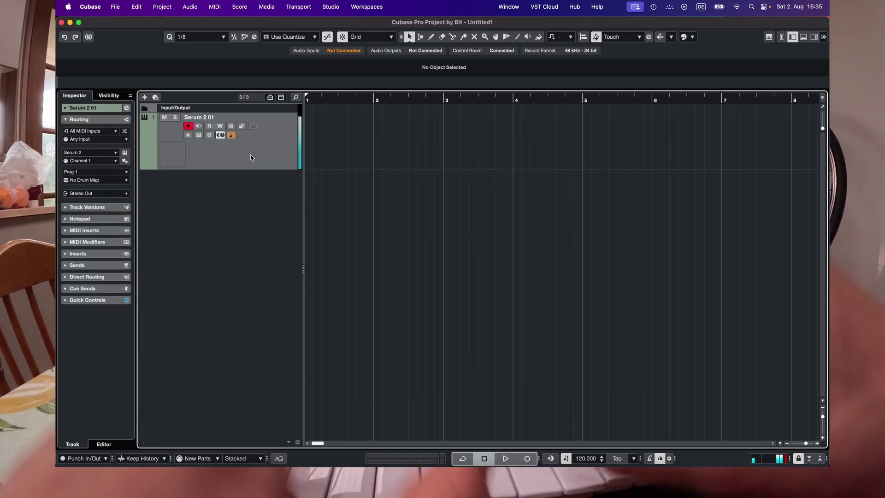